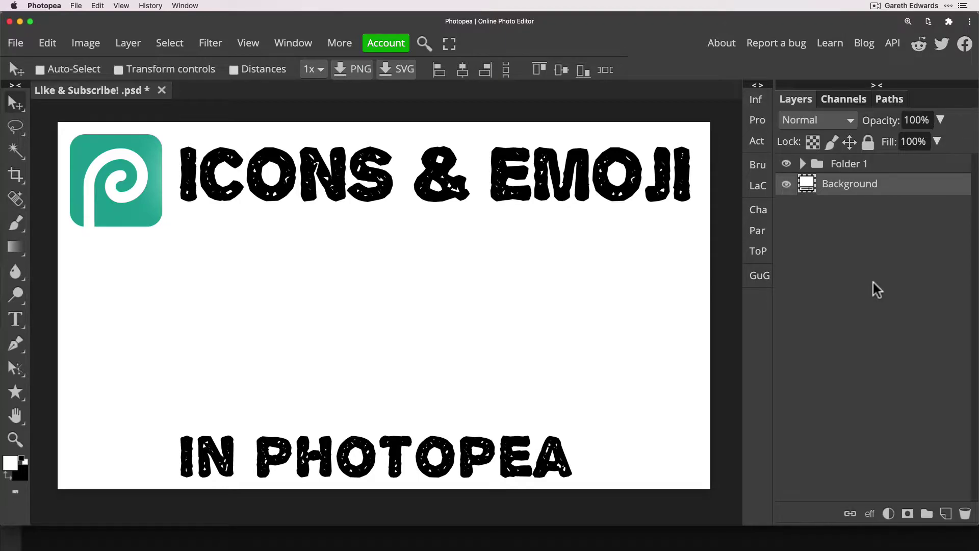
Open the Emoji library panel from Window > More.
left_click(291, 44)
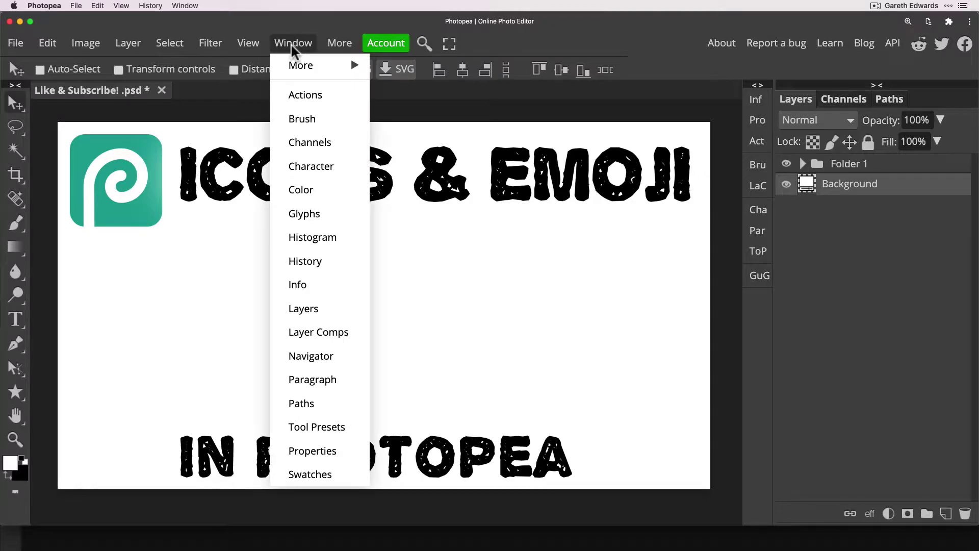
mouse_move(293, 71)
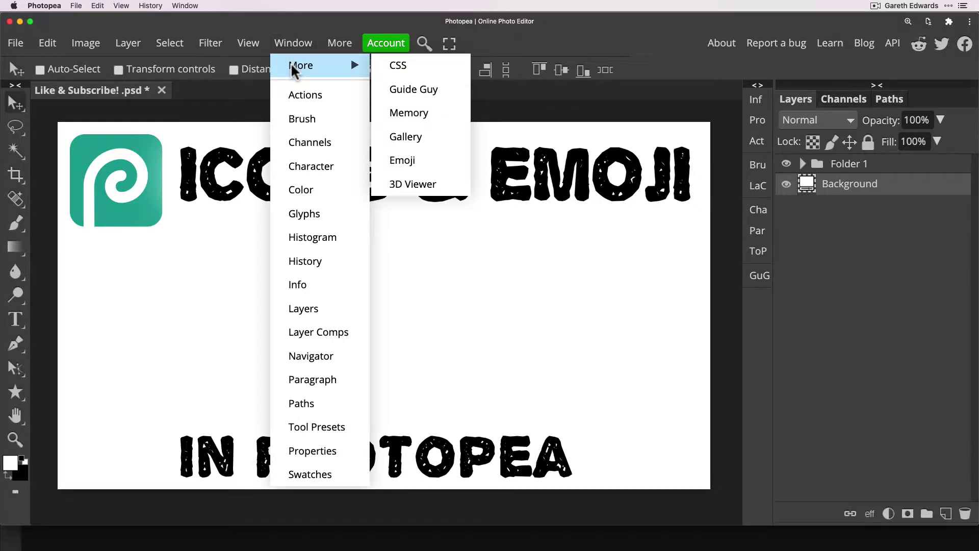
left_click(406, 165)
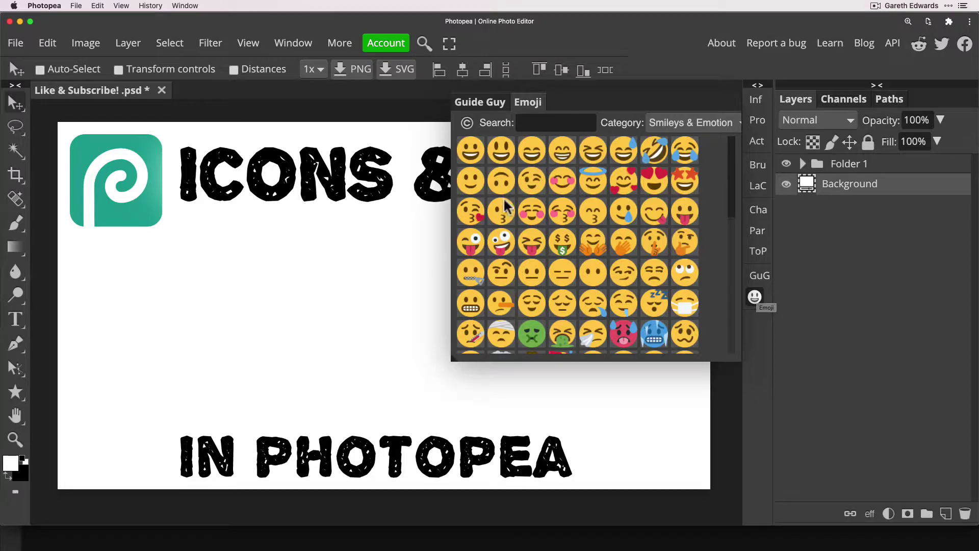
left_click_drag(730, 180, 736, 322)
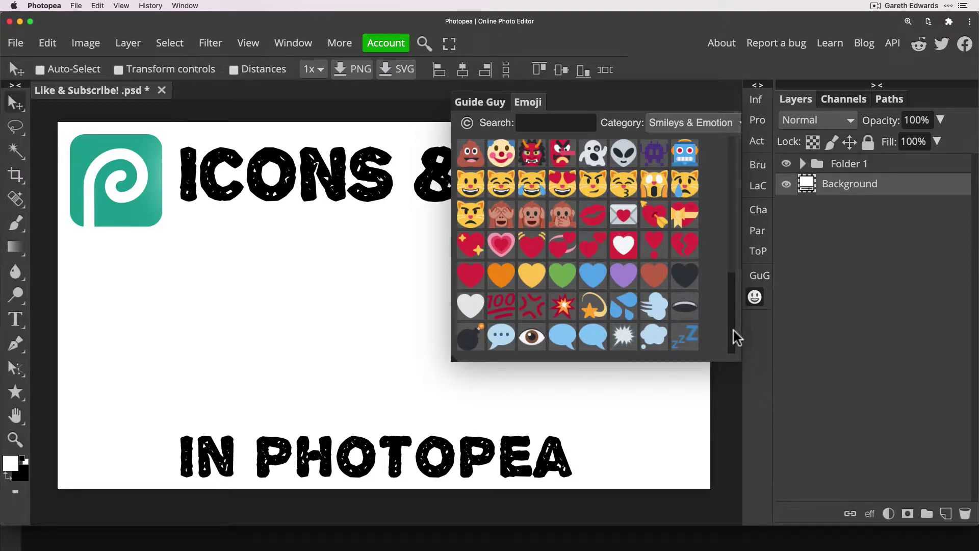
Browse the People & Body and Food & Drink emoji categories, then return to Smileys & Emotion.
left_click(707, 124)
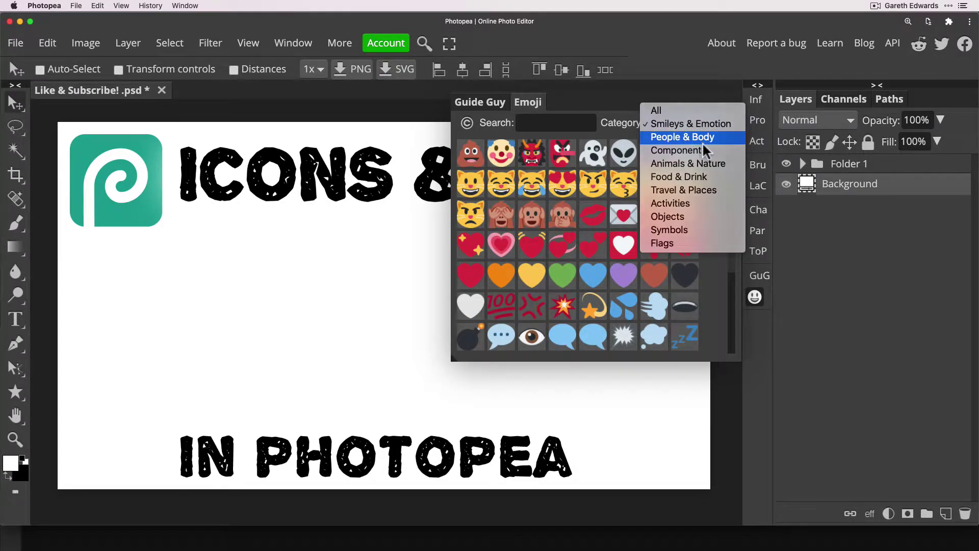
left_click(703, 143)
left_click(708, 123)
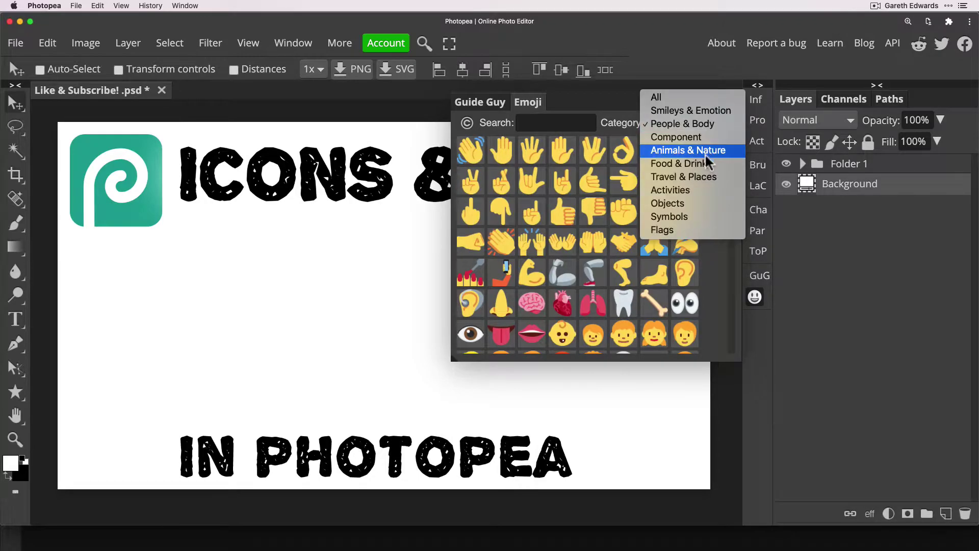
left_click(702, 163)
left_click(705, 124)
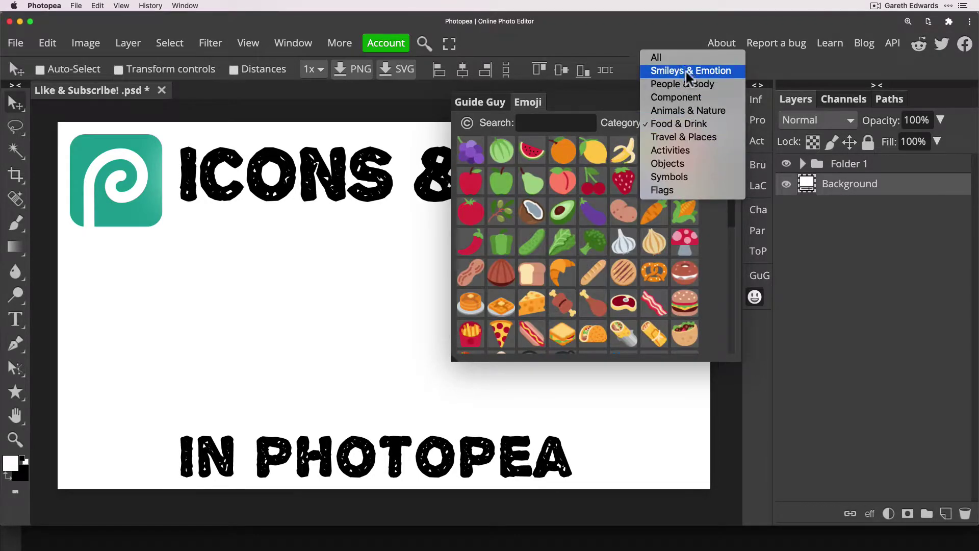
left_click(684, 71)
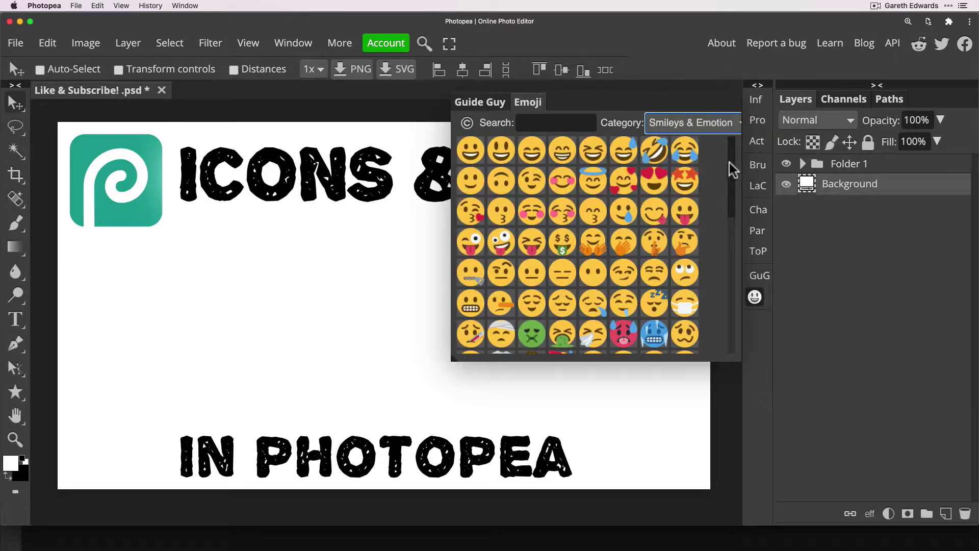
Place the smiling face-with-hearts emoji on the canvas as layer 1f970.
left_click_drag(729, 163, 729, 252)
scroll(712, 179, "up", 5)
left_click(627, 191)
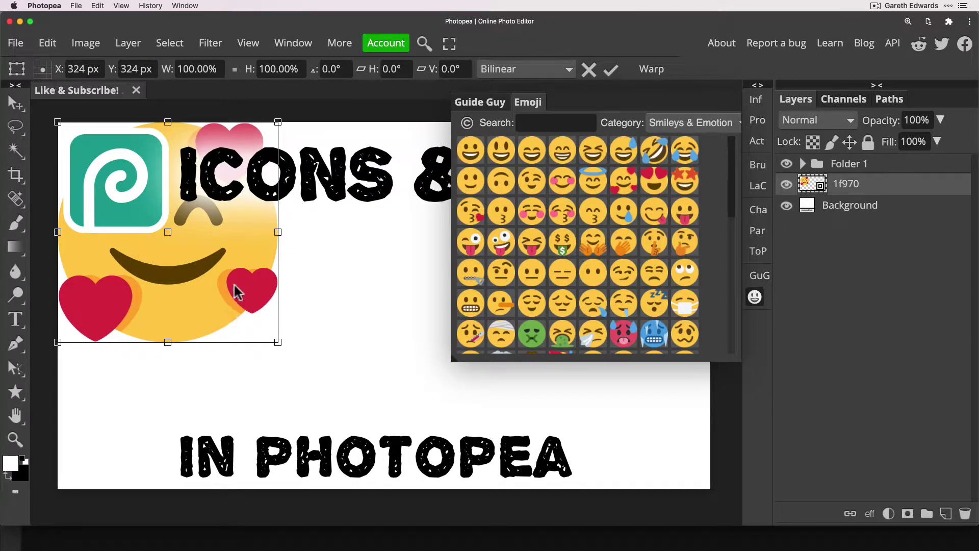
Move the hearts emoji to the left below the title and shrink it, confirming the transform.
left_click_drag(224, 290, 315, 346)
left_click(755, 300)
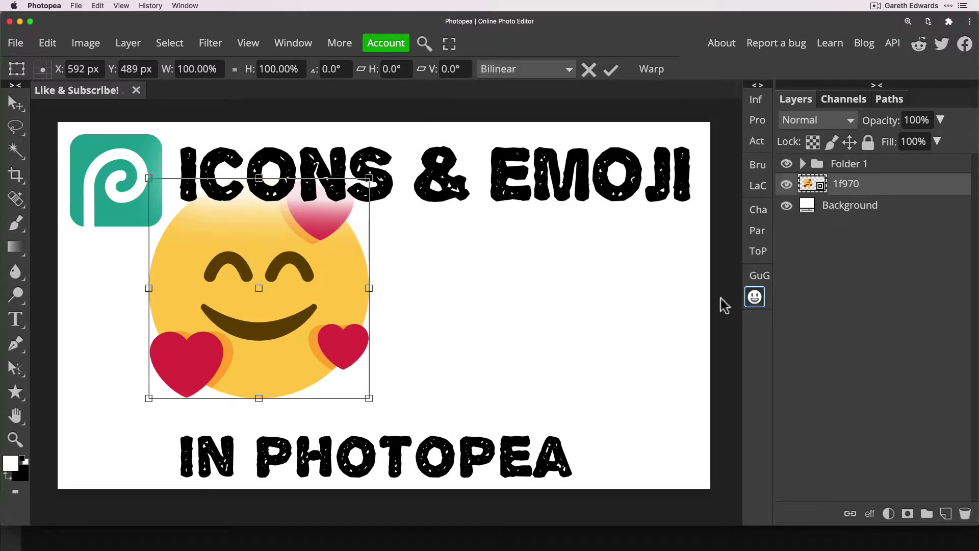
left_click_drag(317, 284, 411, 295)
left_click_drag(465, 192, 300, 319)
key("Return")
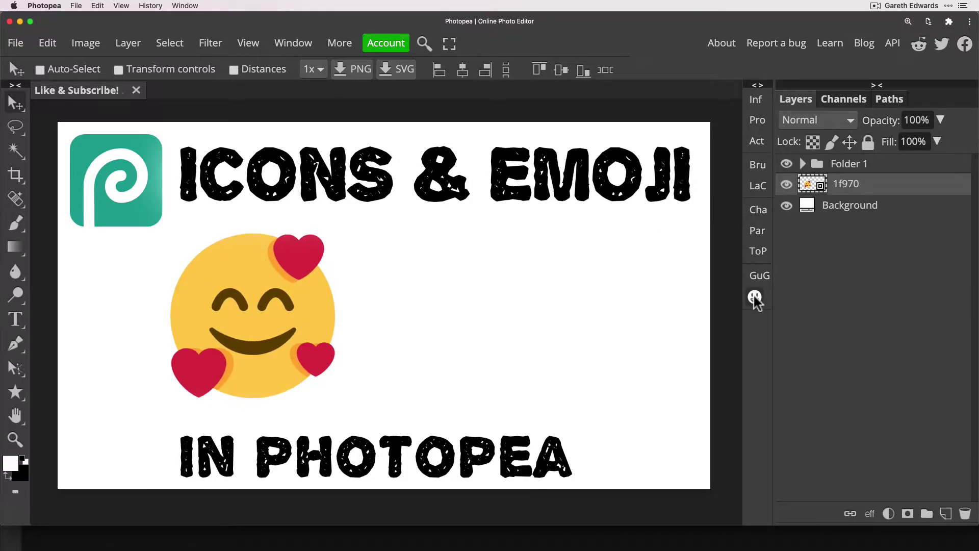
left_click(754, 297)
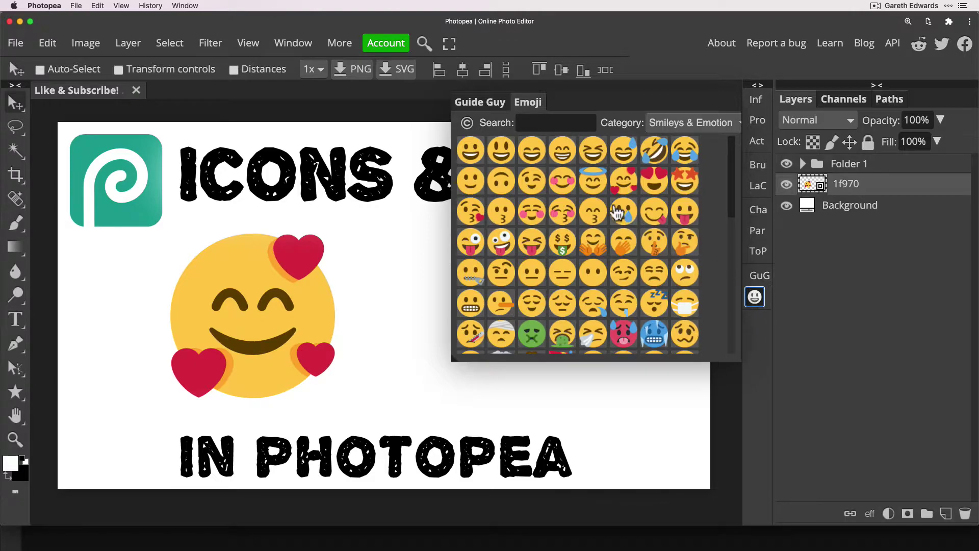
Add the cherries emoji from the Food & Drink category to the canvas.
left_click(684, 125)
left_click(678, 176)
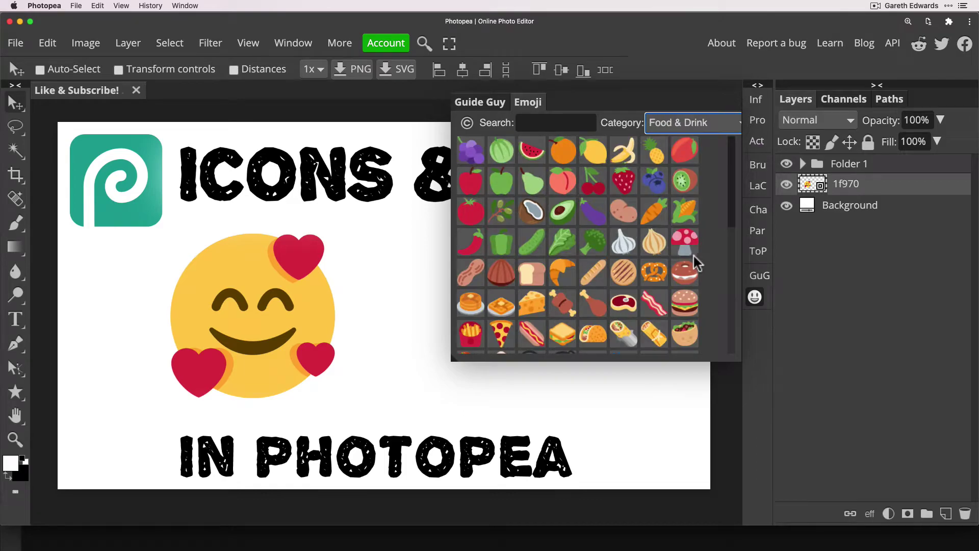
left_click(594, 190)
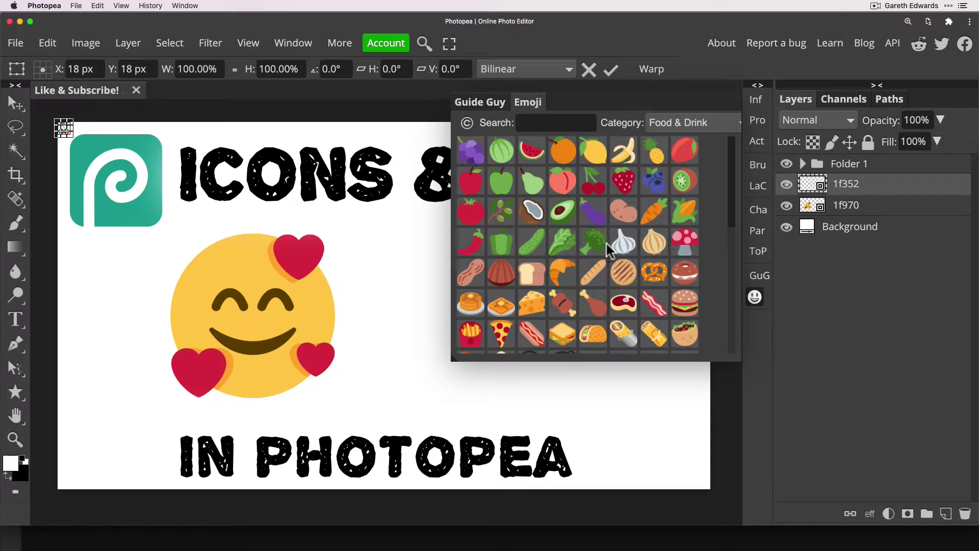
left_click(757, 295)
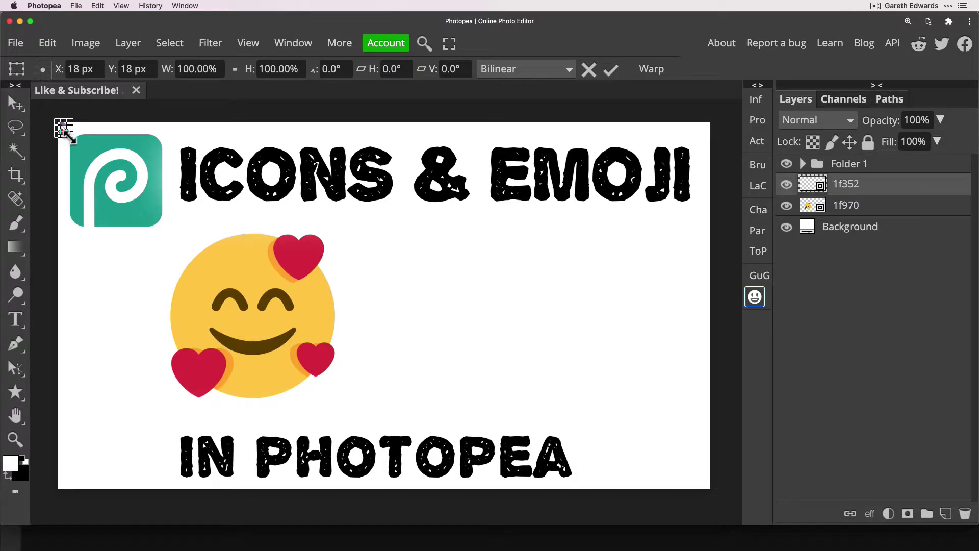
Enlarge the cherries, place them beside the smiley and tilt them about -15.7°.
left_click_drag(71, 137, 204, 269)
left_click_drag(160, 235, 440, 346)
left_click_drag(496, 384, 511, 352)
mouse_move(460, 314)
left_mouse_down()
mouse_move(472, 323)
mouse_move(473, 313)
left_mouse_up()
key("Return")
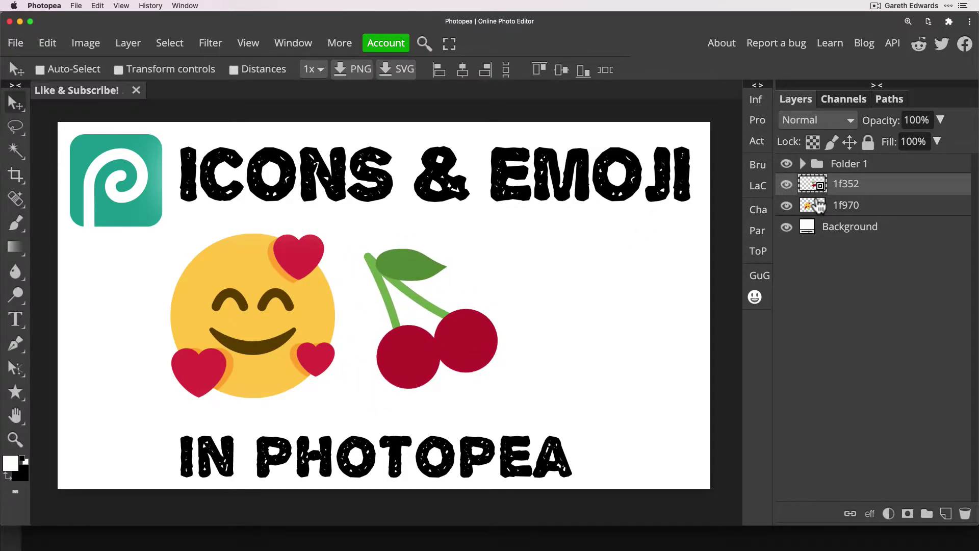
left_click(843, 212)
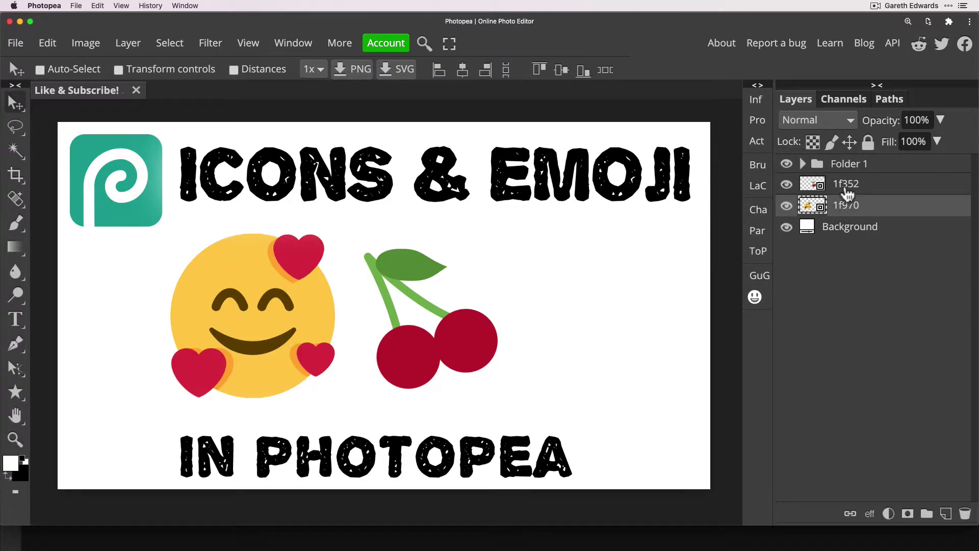
Rename the emoji layers to Cherry and Face, then add an empty Layer 1 above Cherry.
double_click(845, 186)
type("Cherry")
key("Return")
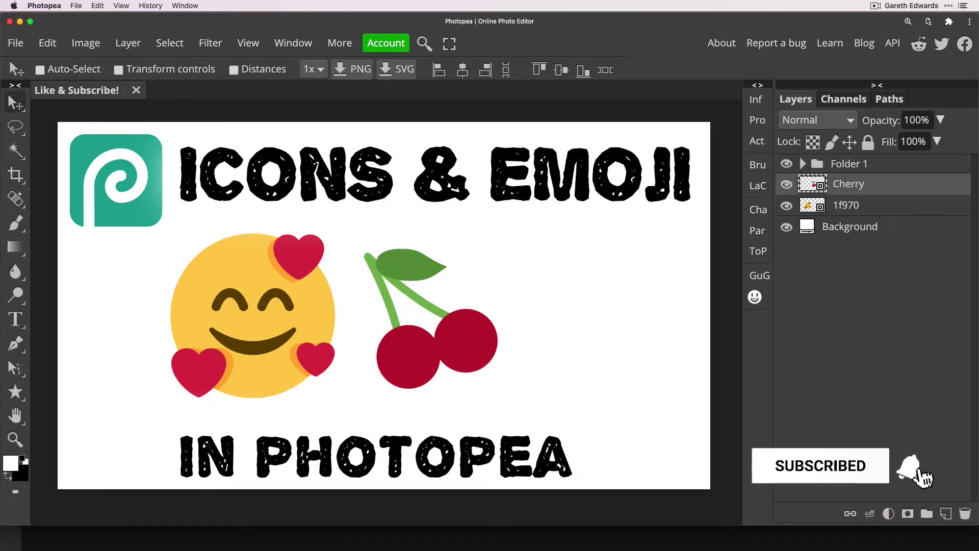
double_click(845, 206)
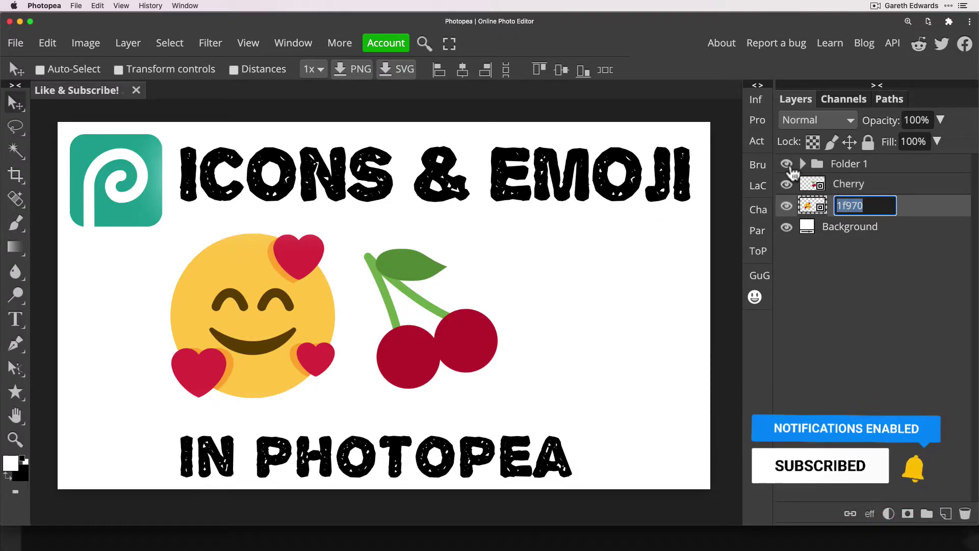
type("Face")
key("Return")
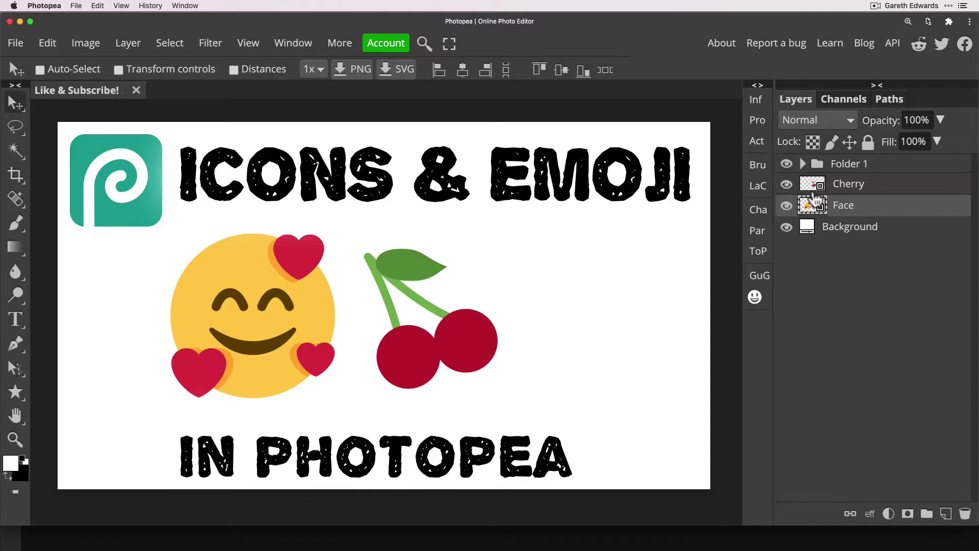
left_click(812, 193)
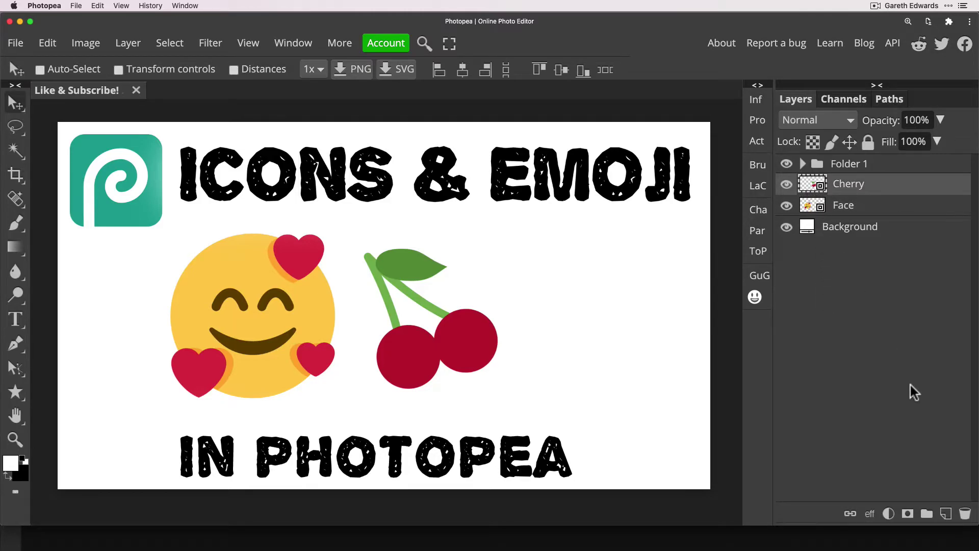
left_click(946, 514)
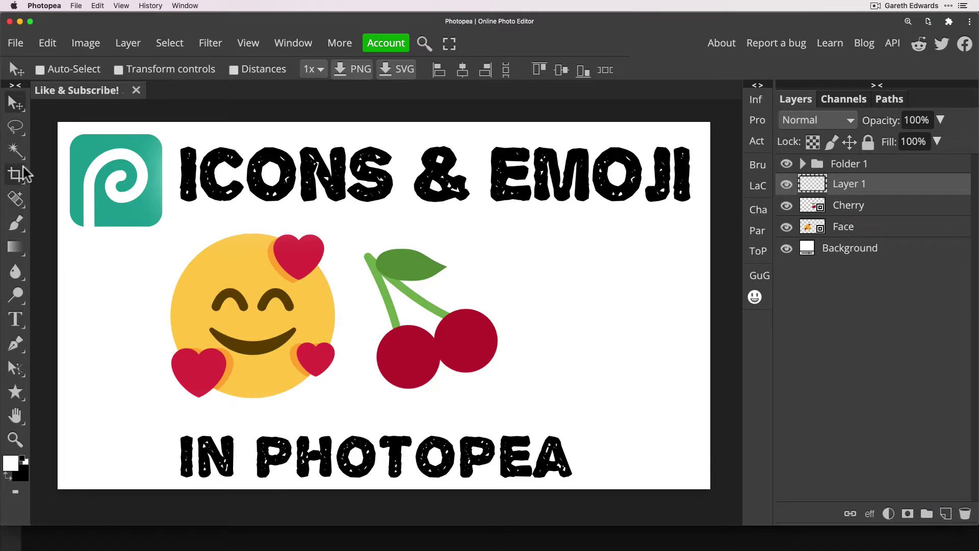
Switch to the Custom Shape tool from the shape tools flyout.
right_click(19, 396)
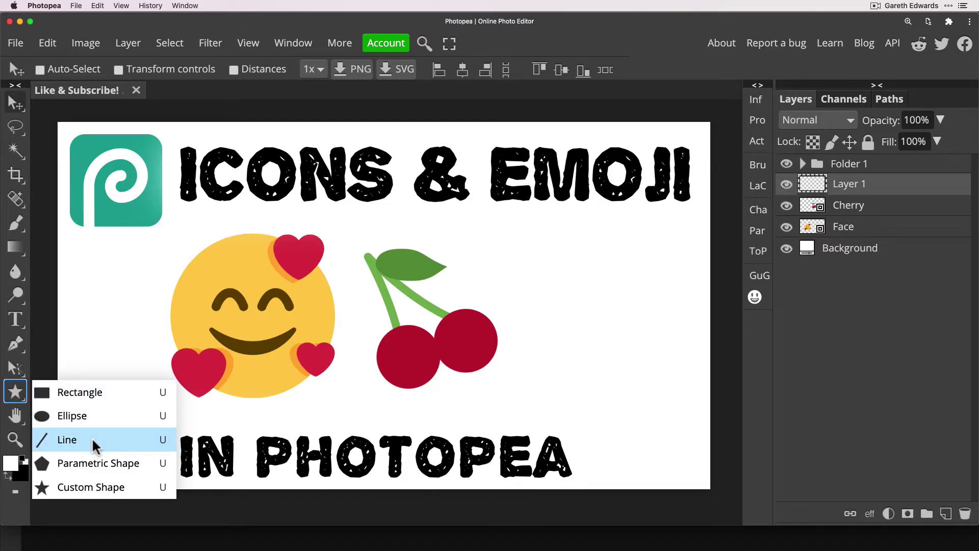
left_click(102, 487)
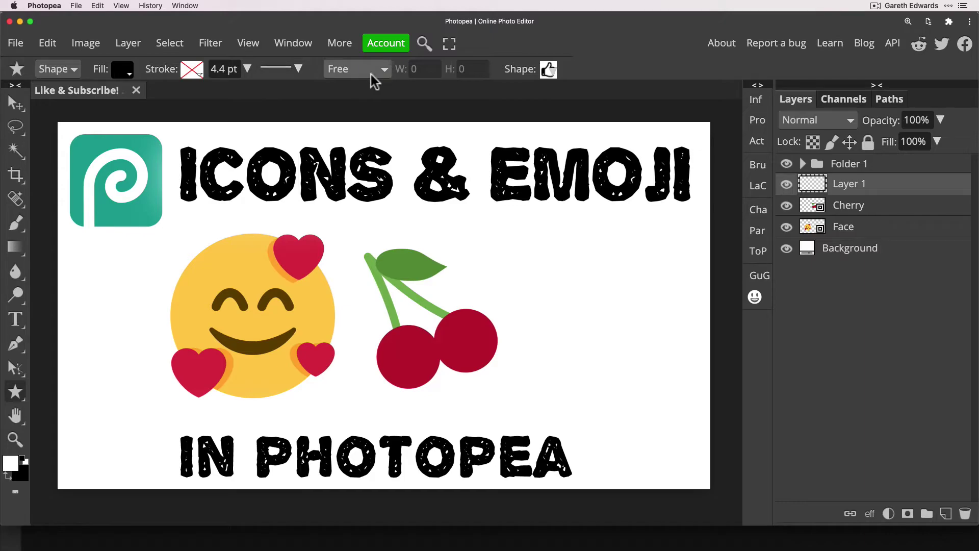
Pick the outlined thumbs-up (thumbs-o-up) from the custom shape library.
left_click(550, 69)
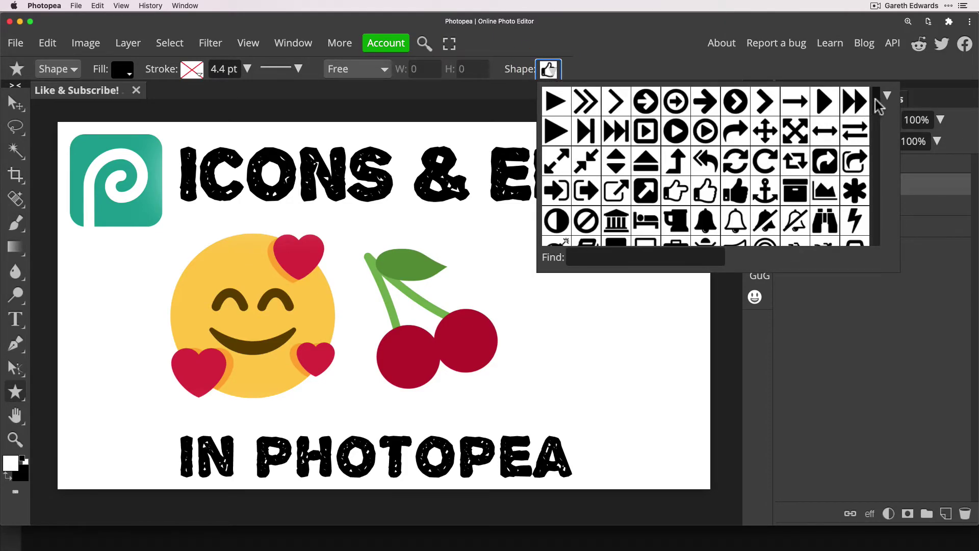
mouse_move(877, 98)
left_mouse_down()
mouse_move(887, 194)
mouse_move(880, 228)
mouse_move(873, 185)
mouse_move(878, 242)
mouse_move(873, 102)
left_mouse_up()
scroll(880, 111, "down", 1)
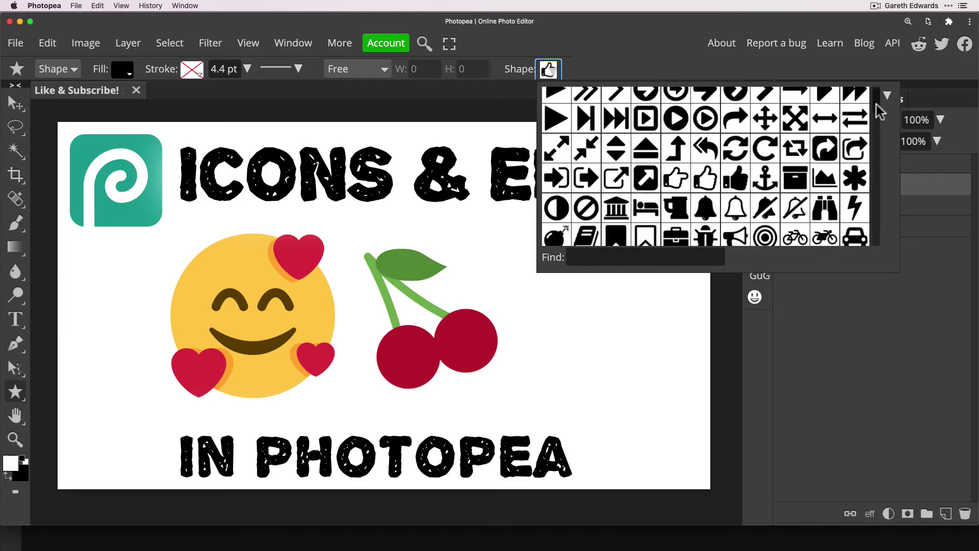
scroll(874, 117, "down", 1)
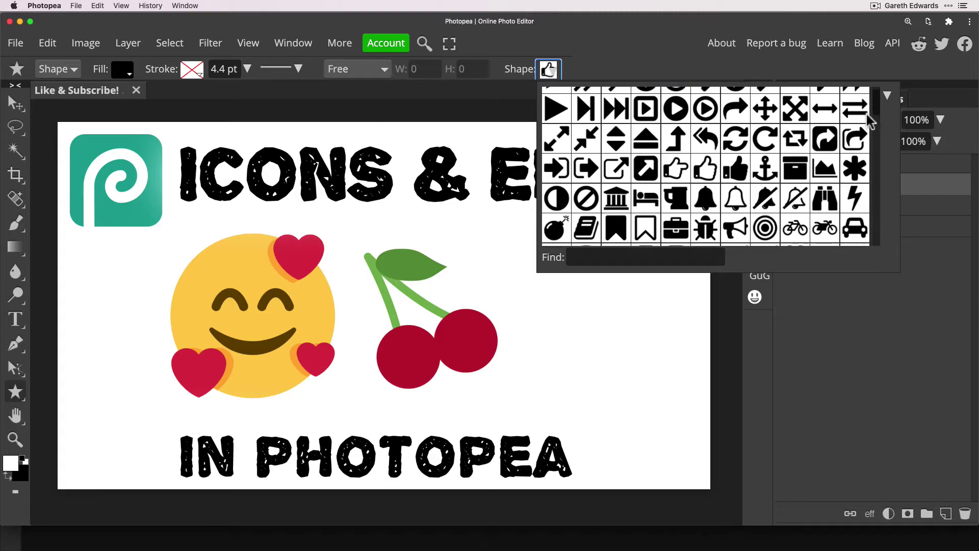
left_click(706, 171)
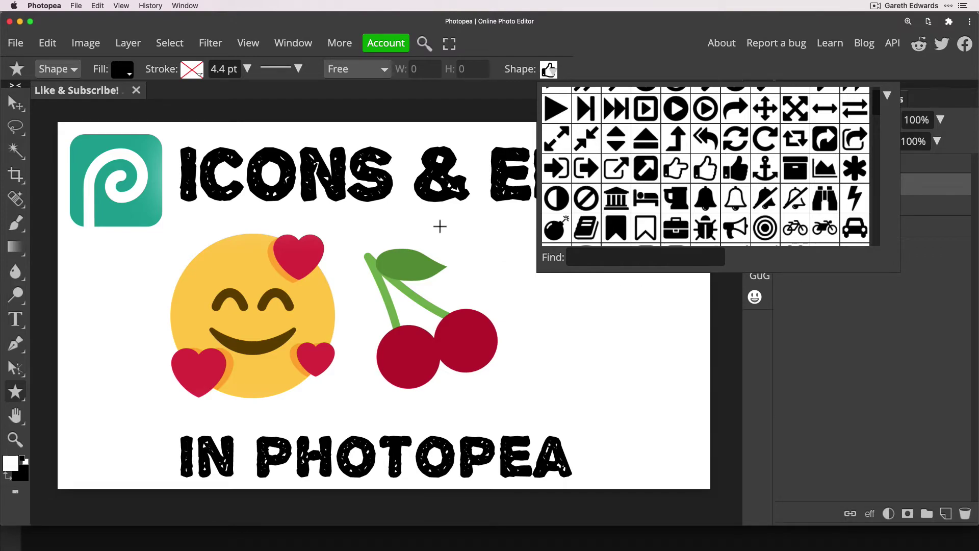
Draw the black thumbs-up shape and position it just right of the cherries.
left_click_drag(439, 216, 616, 384)
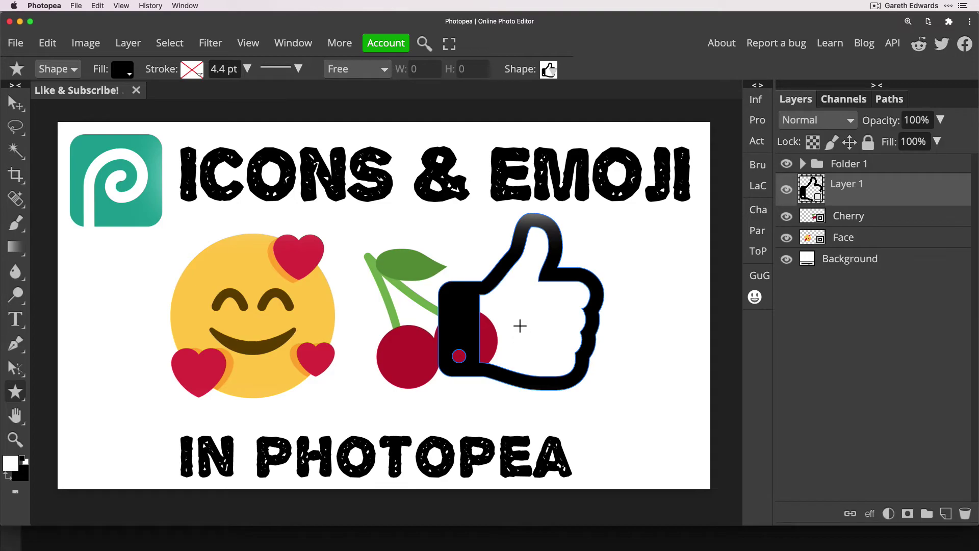
key("v")
left_click_drag(473, 320, 549, 331)
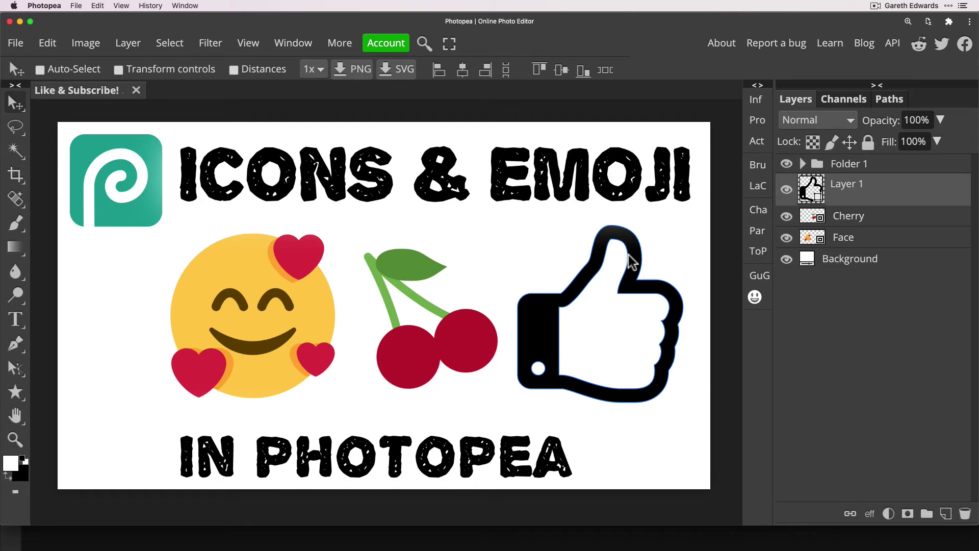
left_click_drag(586, 288, 585, 293)
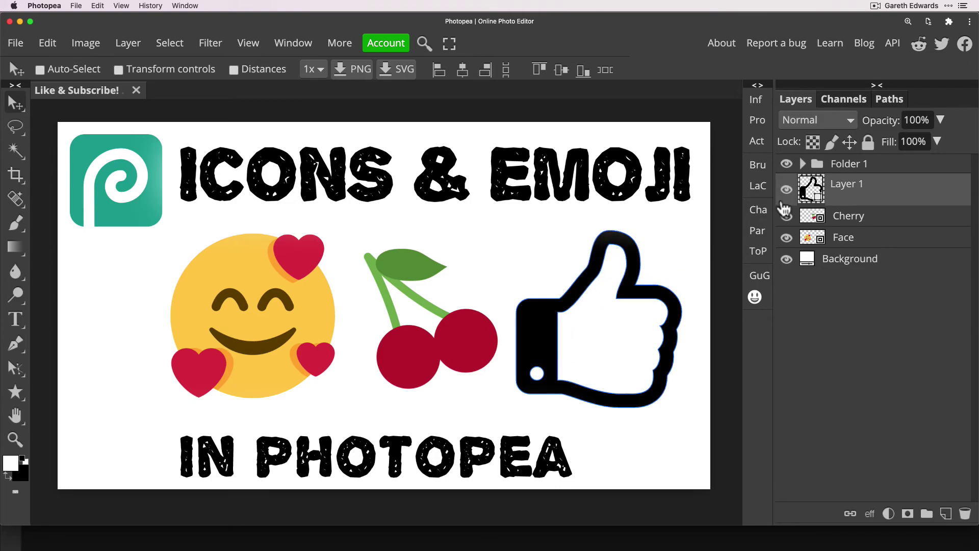
left_click(15, 393)
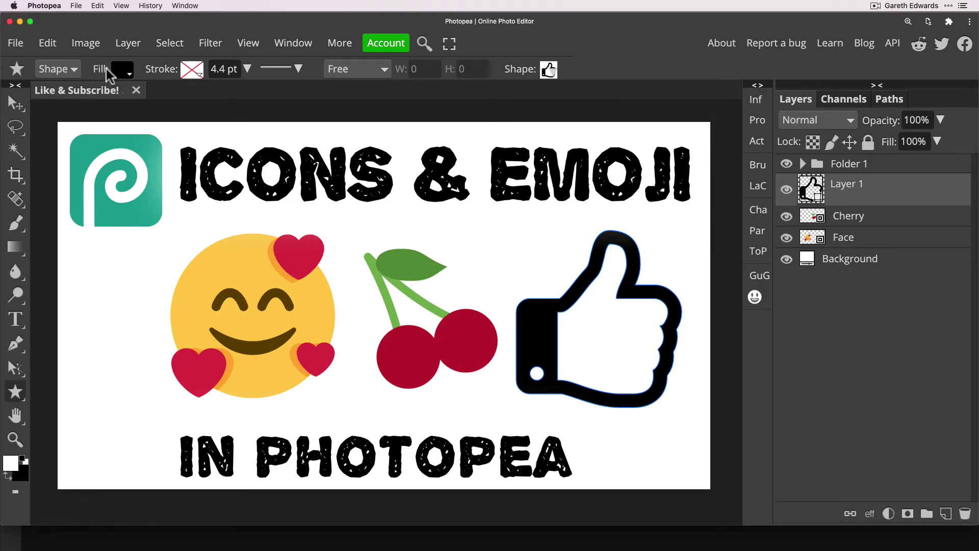
Make the thumbs-up fill blue, briefly trying red before settling on blue.
left_click(123, 74)
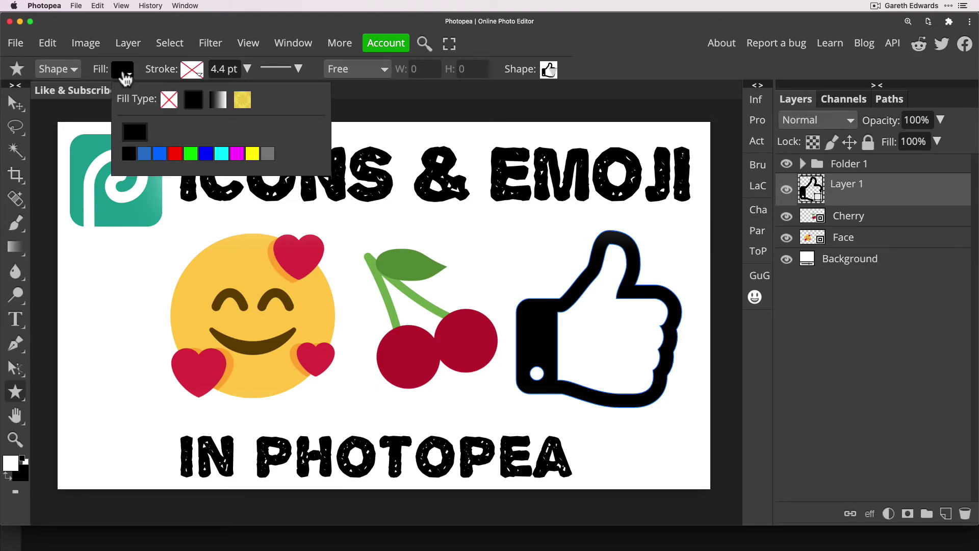
left_click(160, 154)
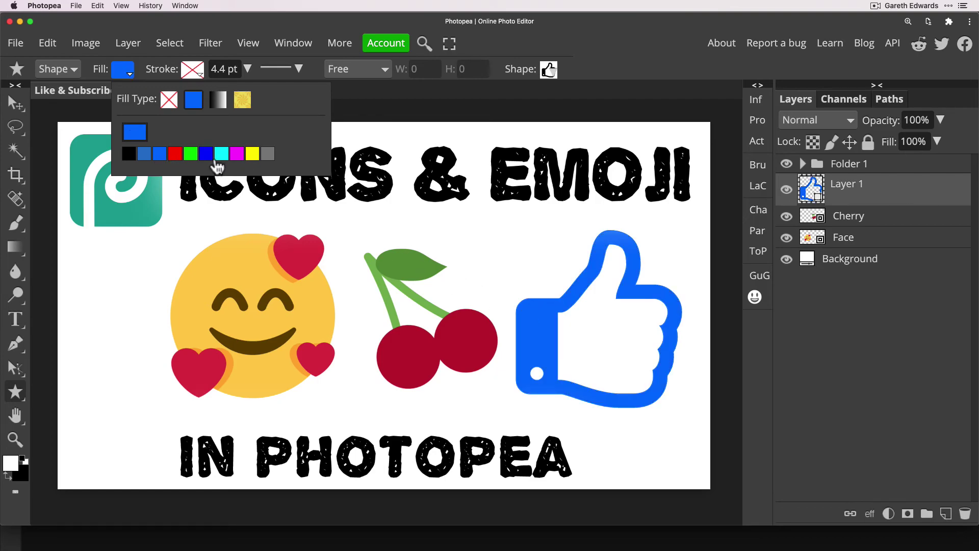
left_click(175, 154)
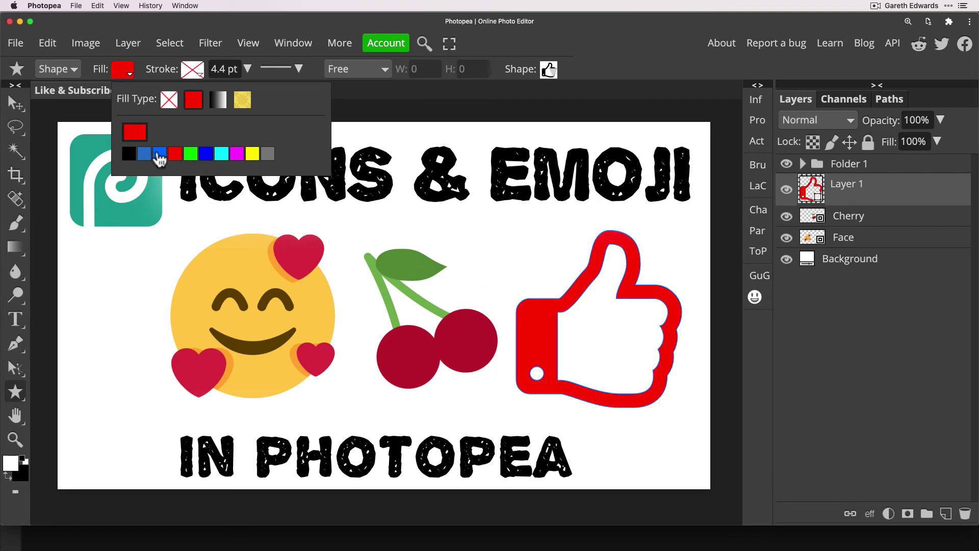
left_click(146, 154)
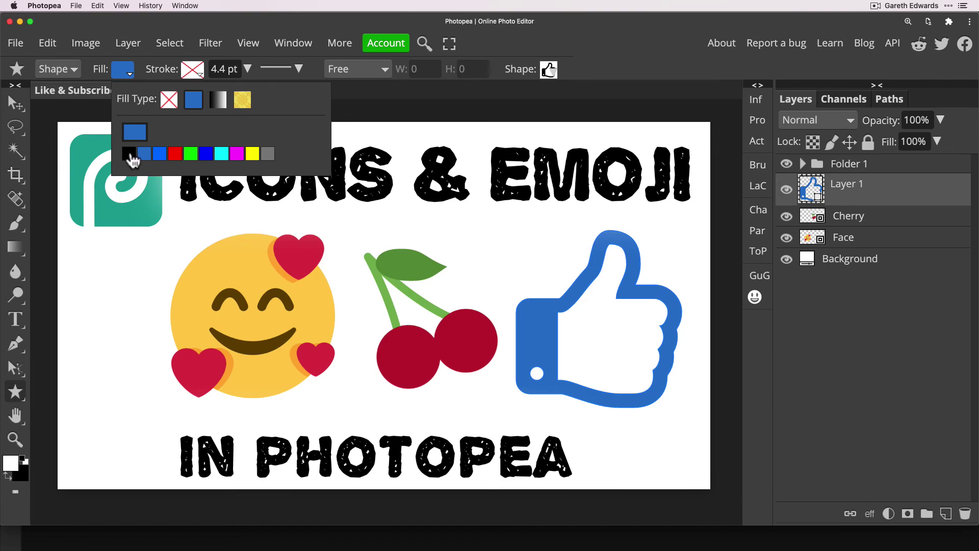